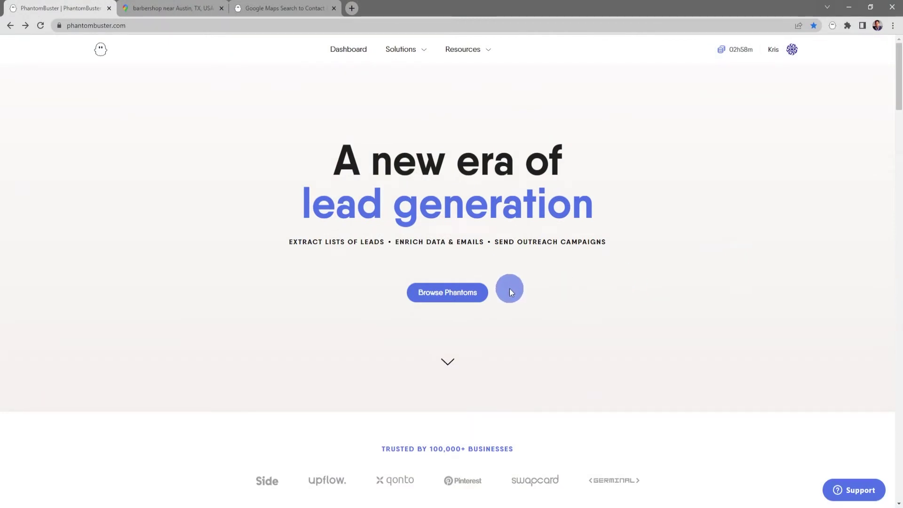
Find the Google Maps Search to Contact Data flow in the store's Google category.
left_click(475, 295)
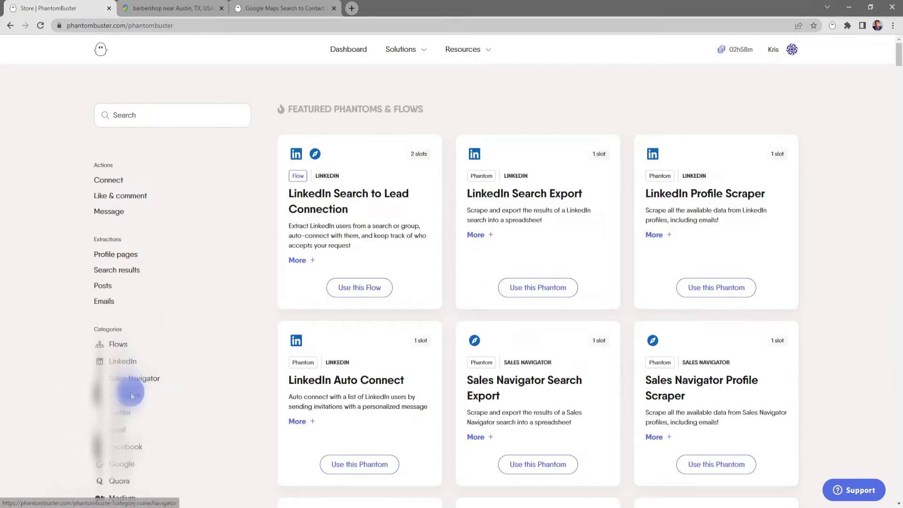
left_click(125, 464)
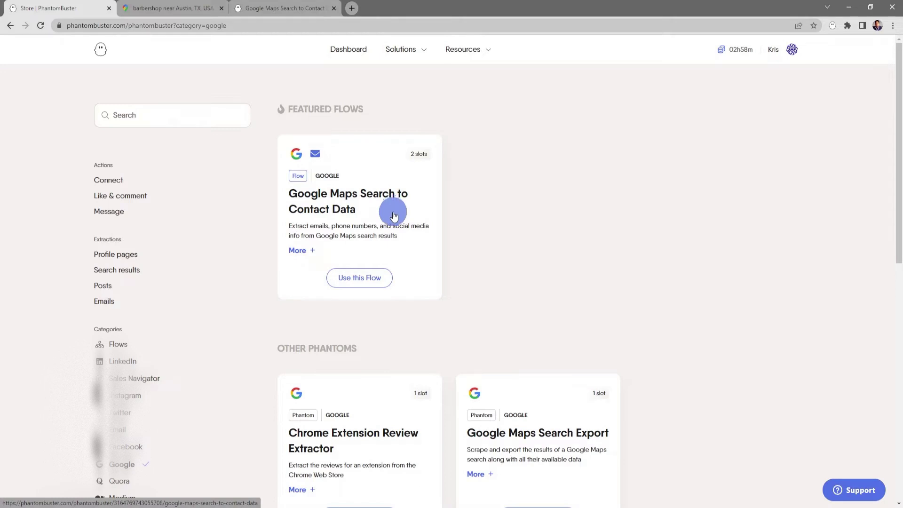
left_click(329, 211)
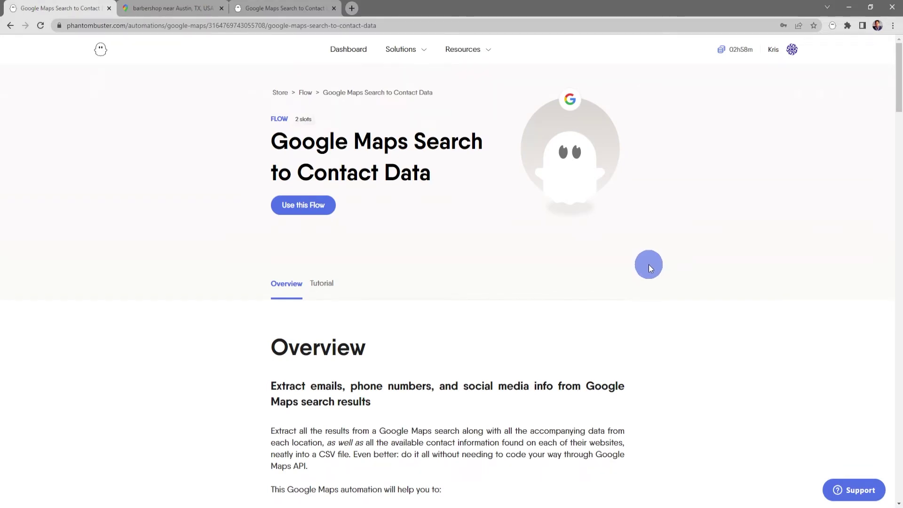
scroll(648, 265, "down", 7)
scroll(648, 265, "up", 7)
Read the flow's tutorial, then start setting up the flow with Use this Flow.
left_click(322, 282)
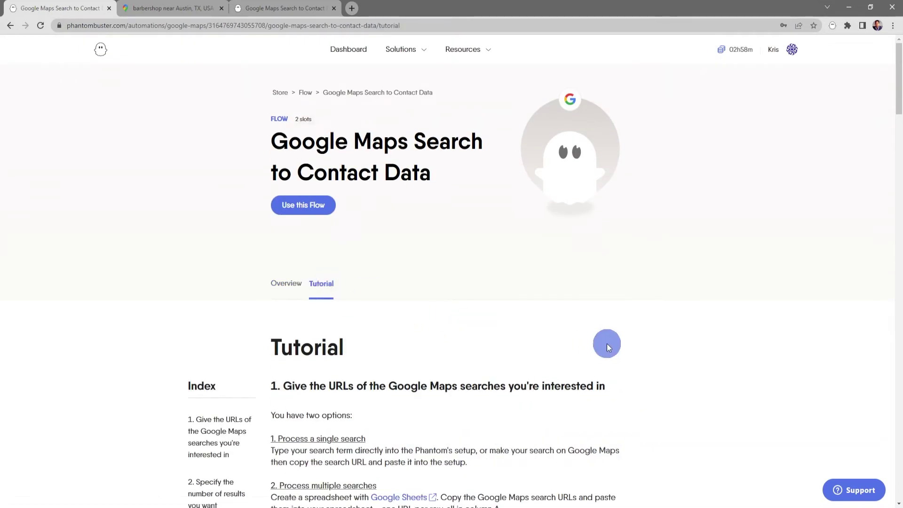
scroll(620, 343, "down", 5)
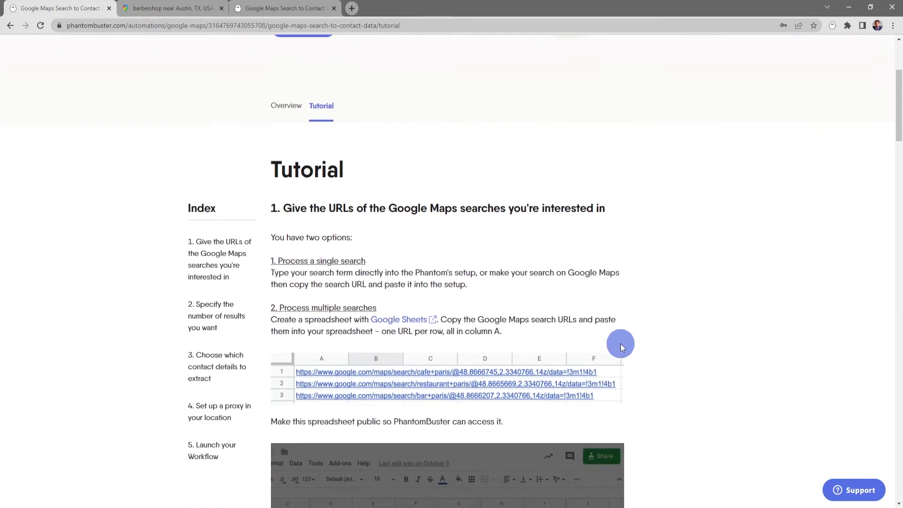
scroll(620, 343, "down", 2)
scroll(620, 343, "up", 8)
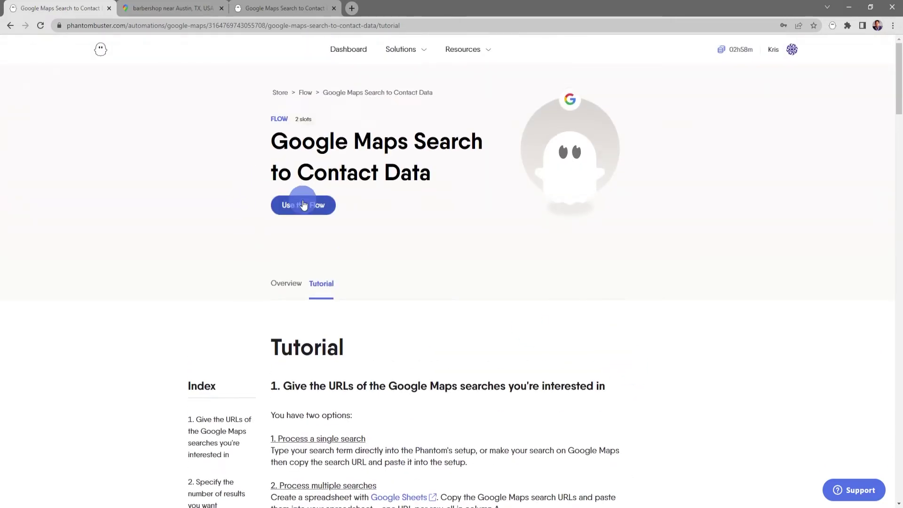
left_click(318, 208)
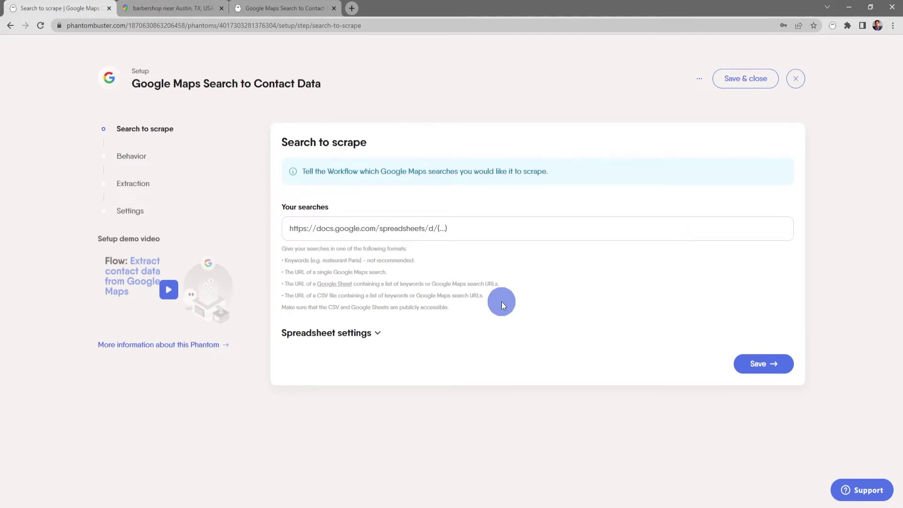
Copy the Google Maps search URL for barbershops near Austin, TX from the browser's address bar.
left_click(185, 12)
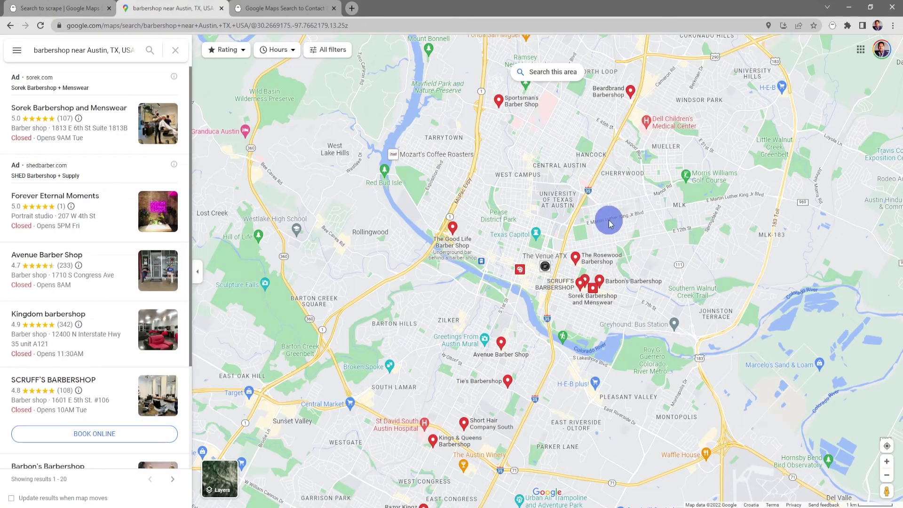
left_click(377, 24)
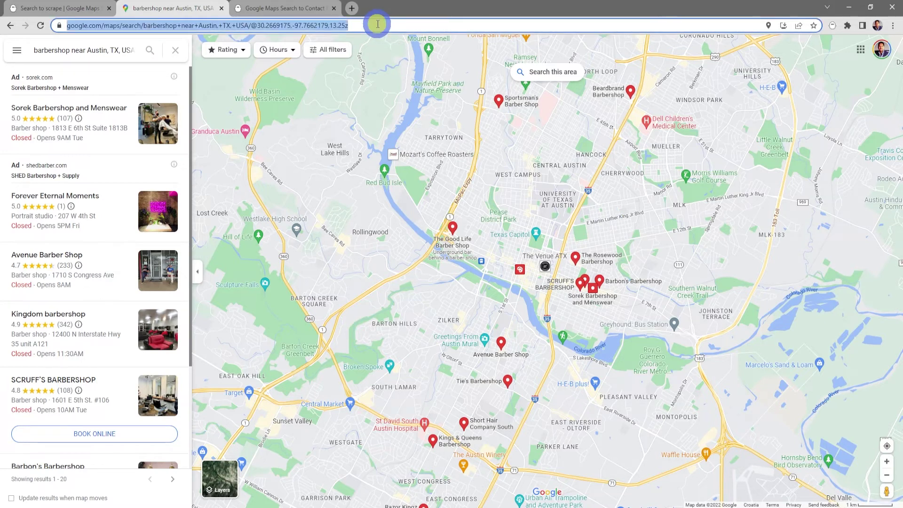
right_click(378, 24)
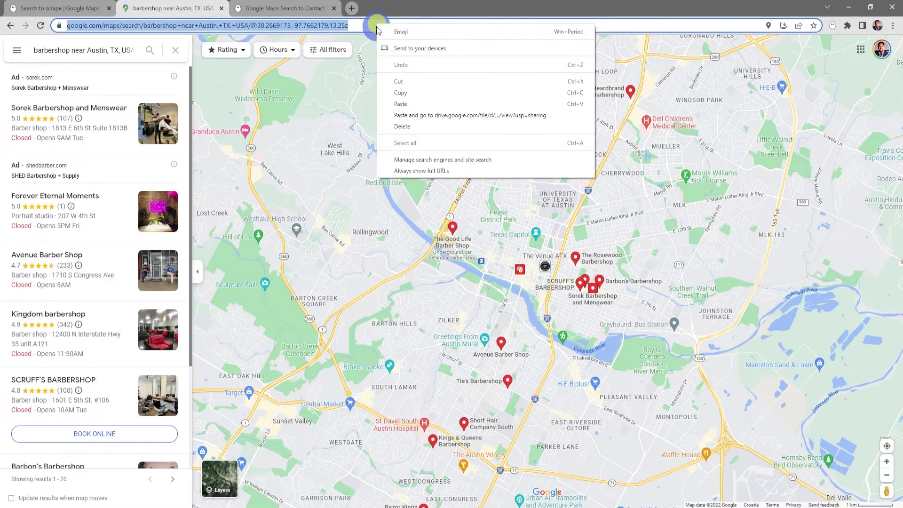
left_click(412, 93)
Paste the Austin barbershops Google Maps URL into Your searches and save the Search to scrape step.
left_click(66, 8)
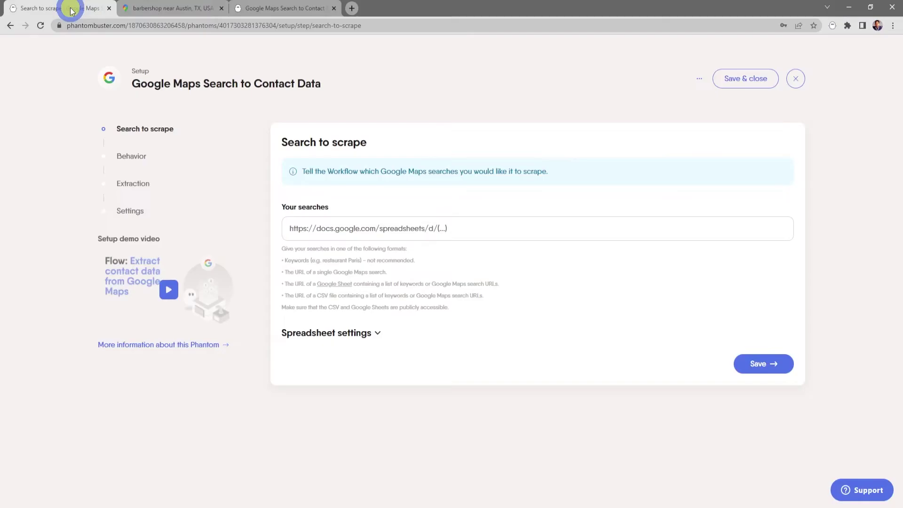
left_click(297, 235)
right_click(295, 230)
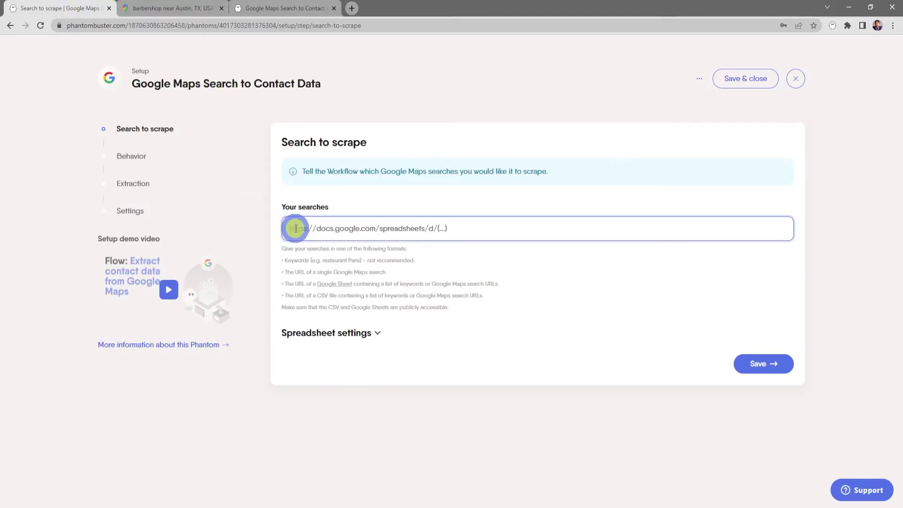
left_click(348, 303)
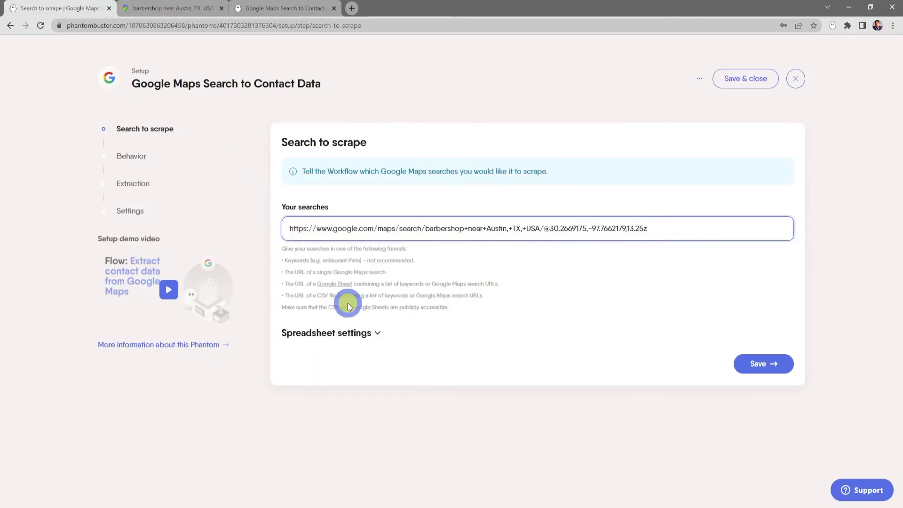
left_click(377, 333)
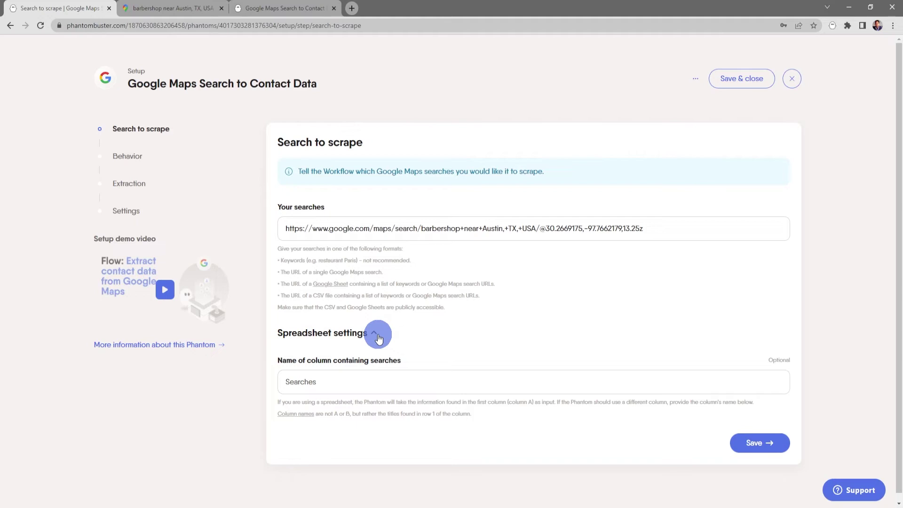
left_click(379, 335)
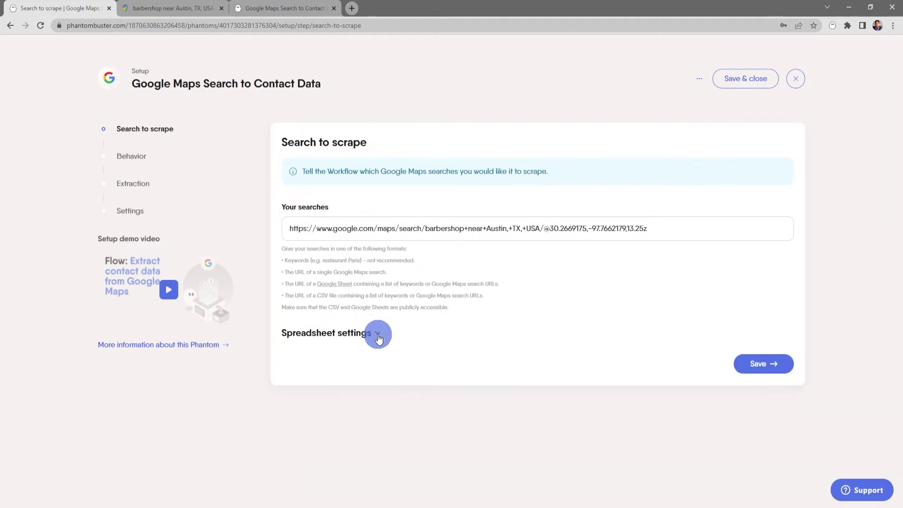
left_click(760, 365)
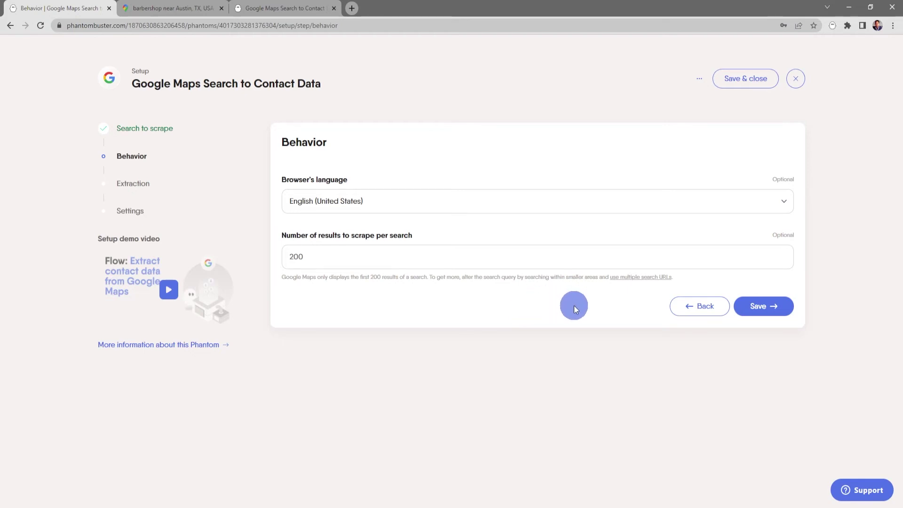
Save the Behavior step with English (United States) and 200 results per search.
left_click(765, 311)
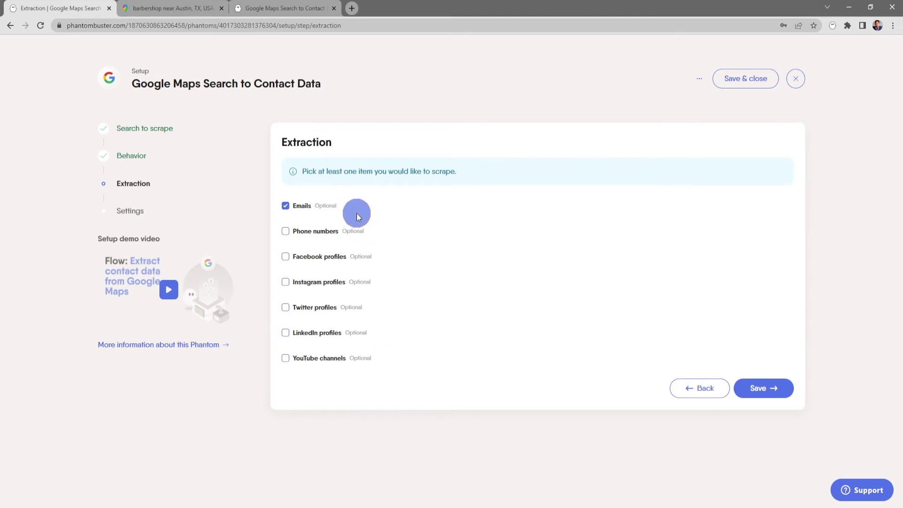
Save the Extraction step with only Emails selected for scraping.
left_click(762, 389)
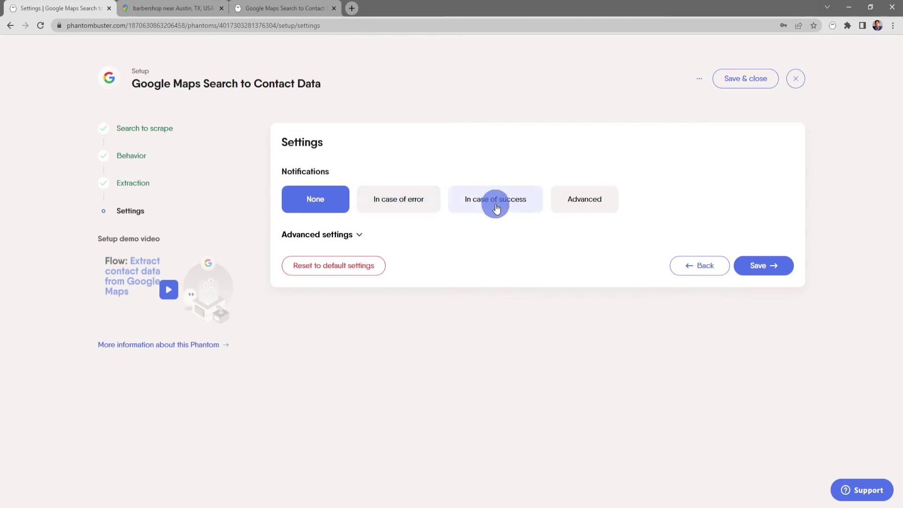
Set Notifications to None, leave the Advanced settings unchanged, and save the flow setup.
left_click(584, 206)
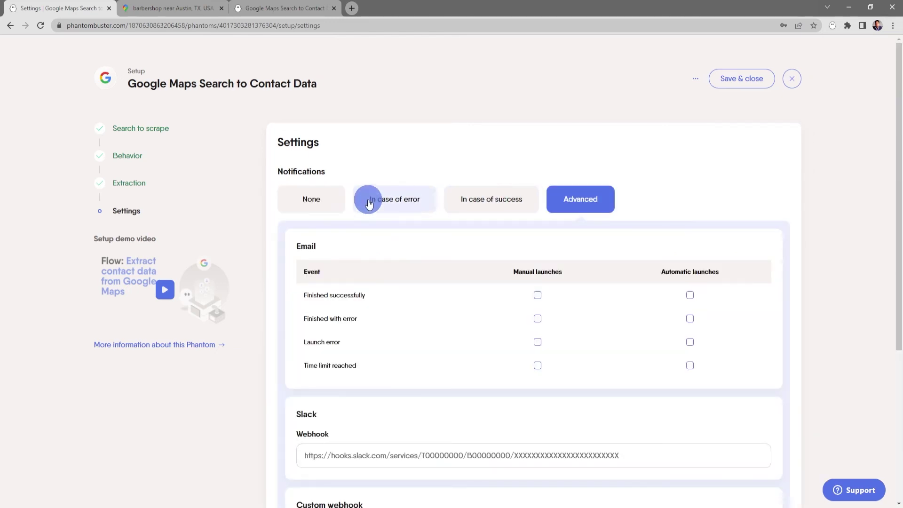
left_click(320, 205)
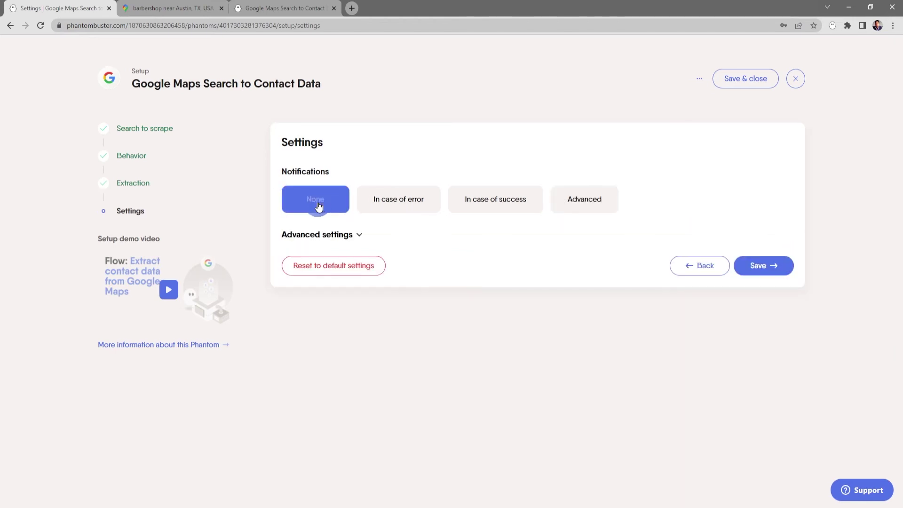
left_click(361, 235)
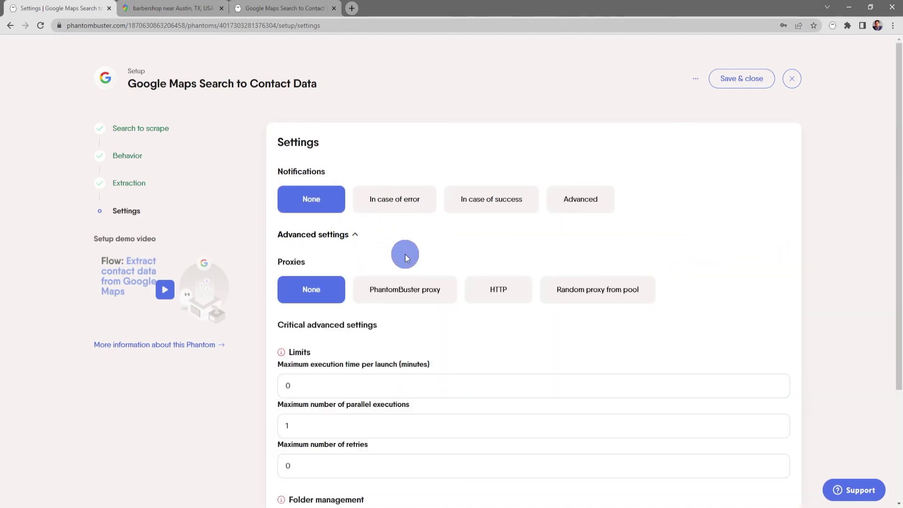
scroll(406, 254, "down", 3)
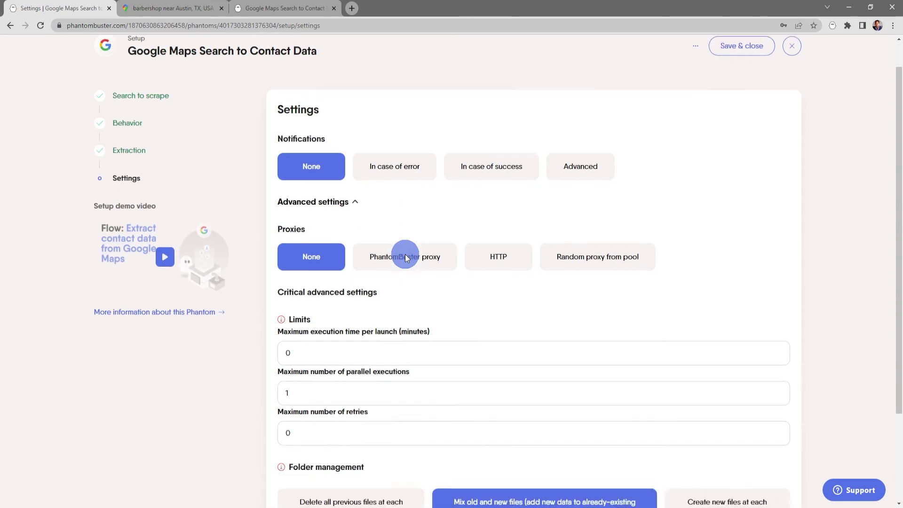
scroll(406, 257, "up", 3)
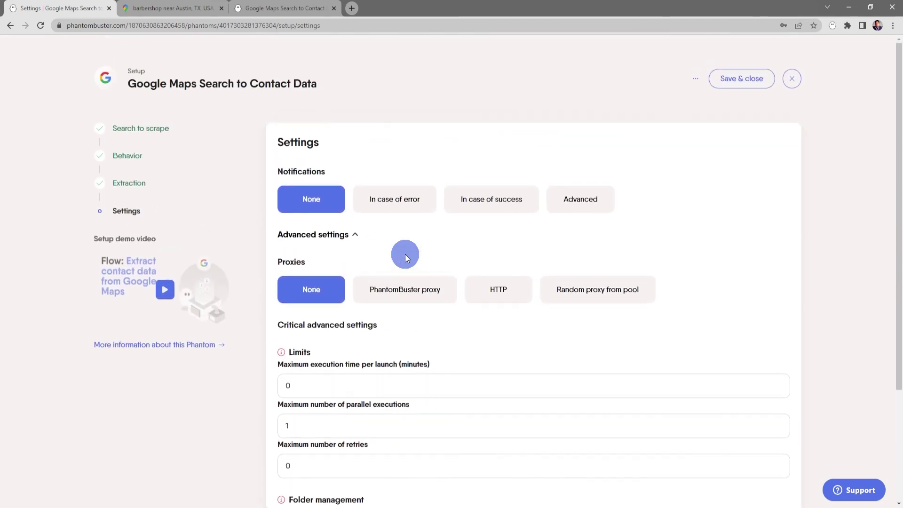
left_click(355, 235)
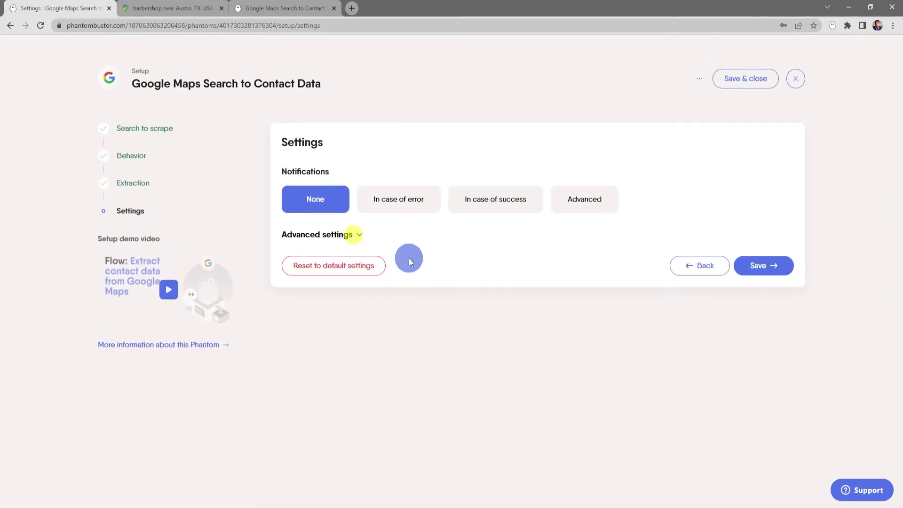
left_click(763, 269)
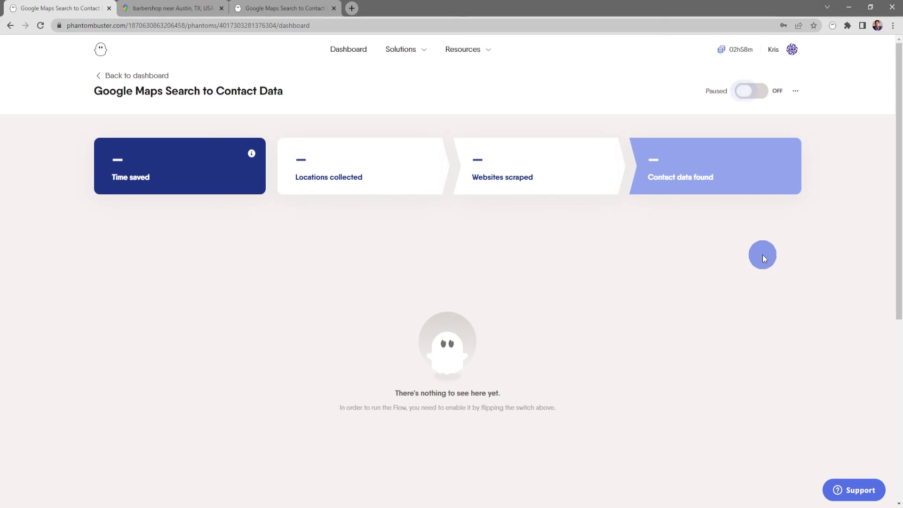
Switch the flow's Paused/OFF toggle to on so the flow runs.
left_click(761, 97)
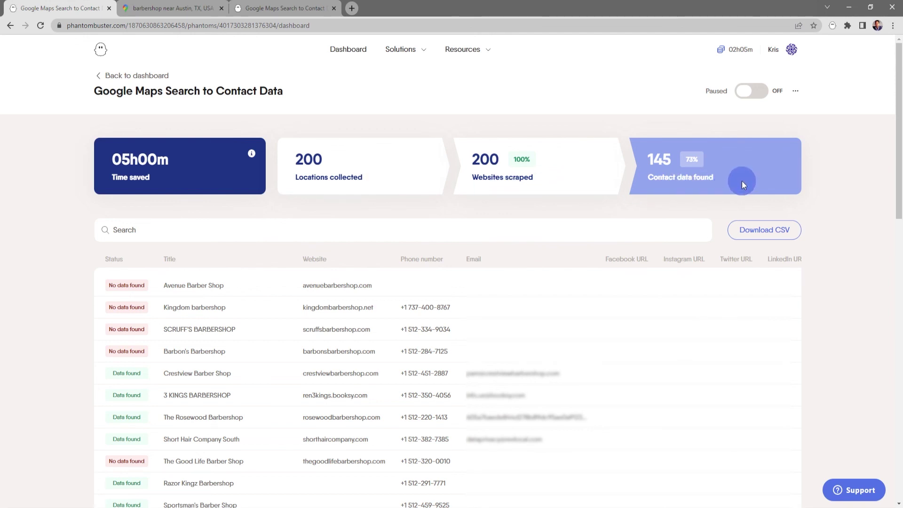
Download the 200-location barbershop results table as a CSV file.
left_click(765, 234)
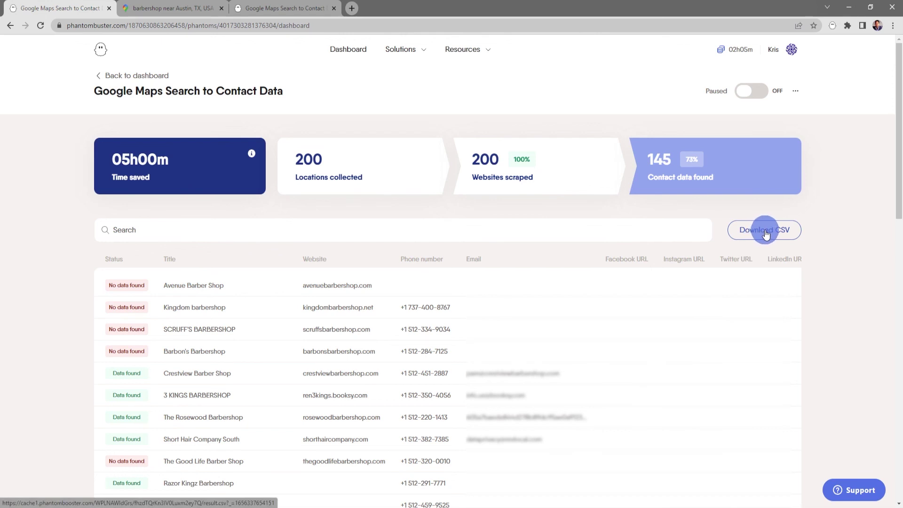